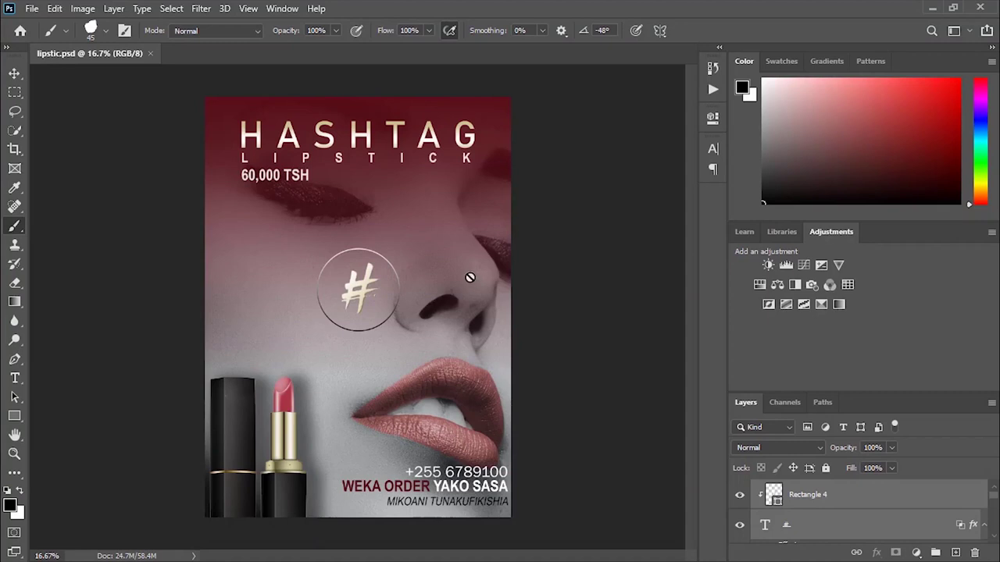
# Open graycale-photography-of-a-woman-s-face-1264442.jpg from Downloads in Photoshop, then return to the lipstick poster.
pyautogui.moveTo(982, 129)
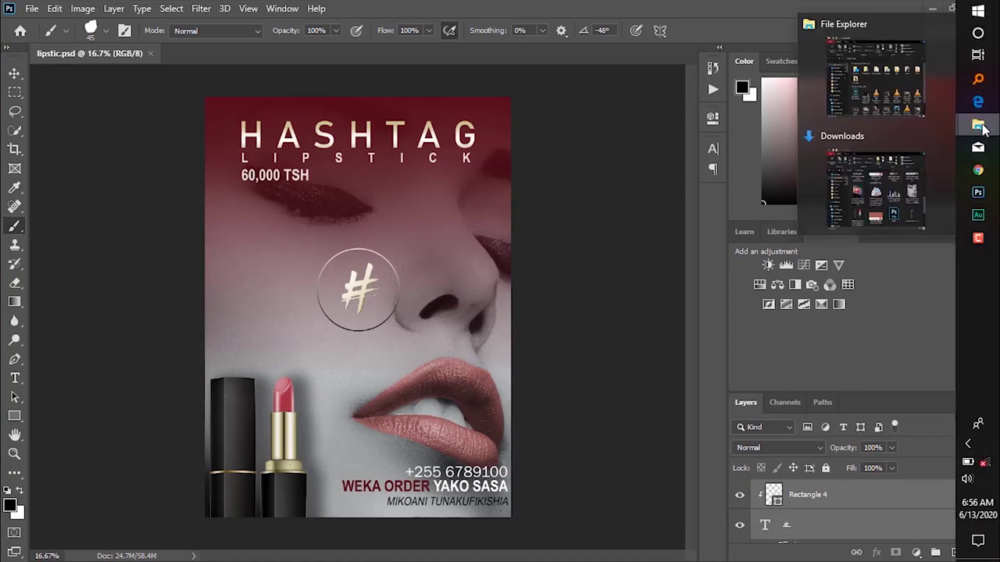
pyautogui.click(875, 188)
pyautogui.click(570, 344)
pyautogui.scroll(1, 633, 328)
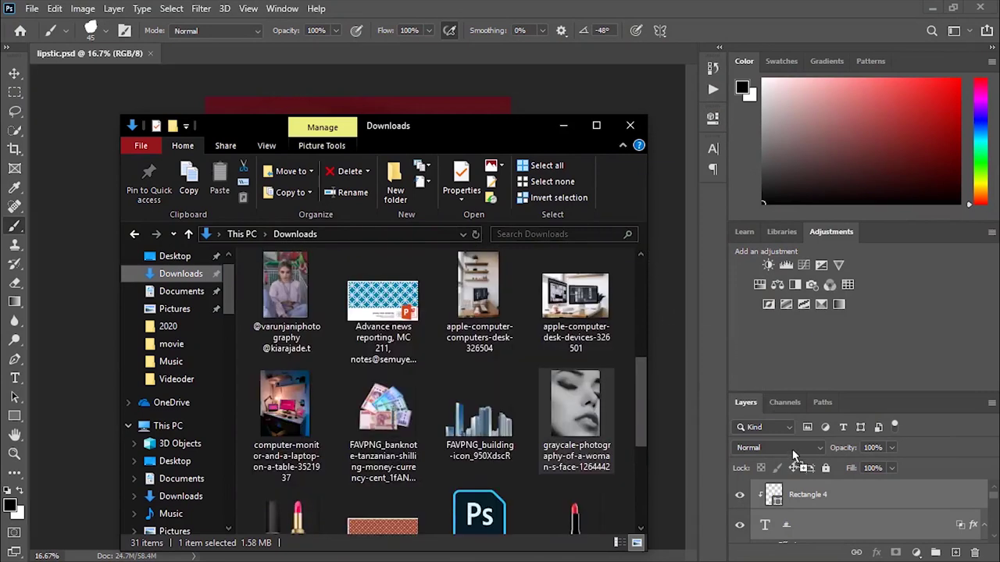
pyautogui.click(820, 499)
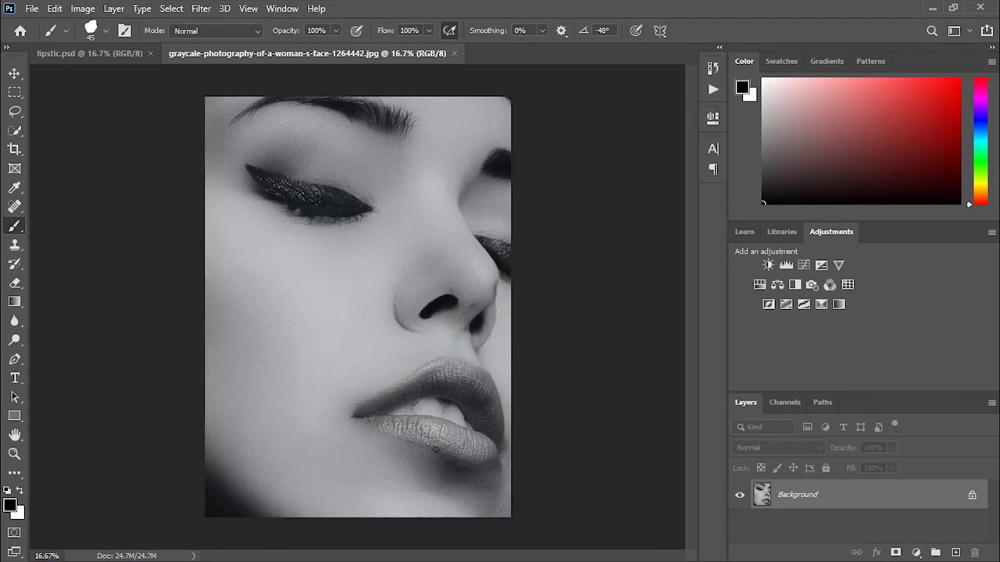
pyautogui.click(92, 57)
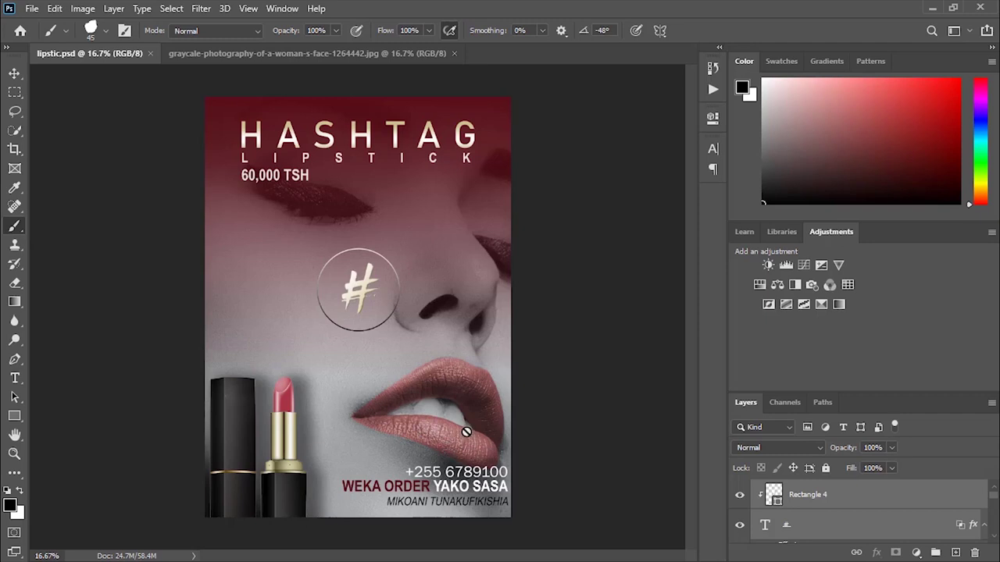
pyautogui.click(277, 55)
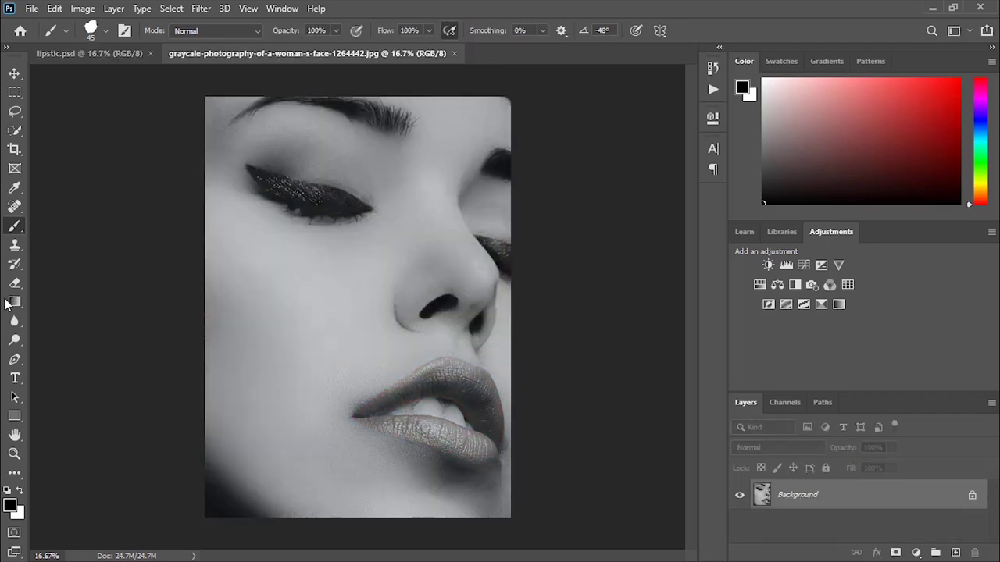
# Unlock the Background as Layer 0, duplicate it as Layer 0 copy, and anchor the Pen at the lip corner.
pyautogui.click(15, 359)
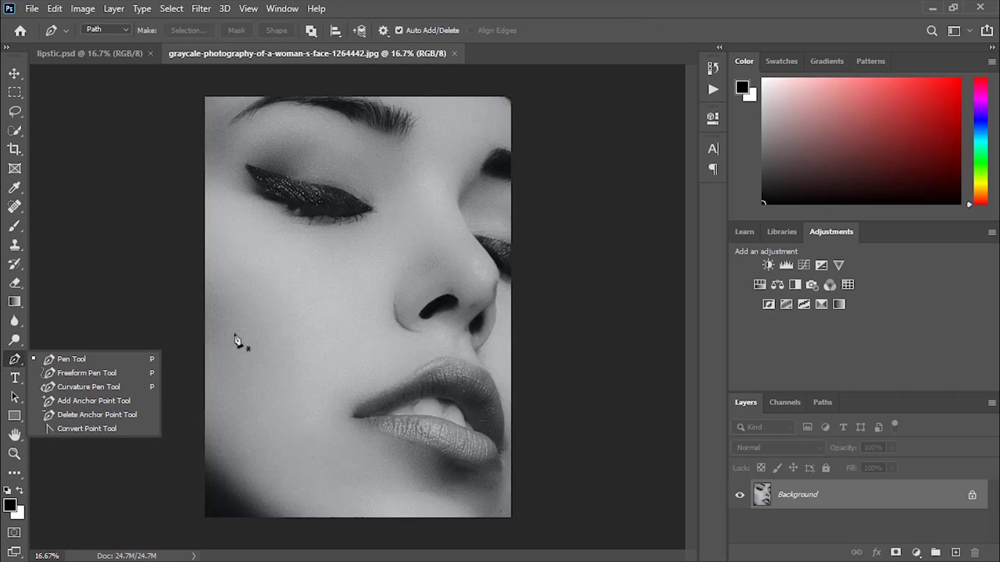
pyautogui.click(972, 498)
pyautogui.click(972, 498)
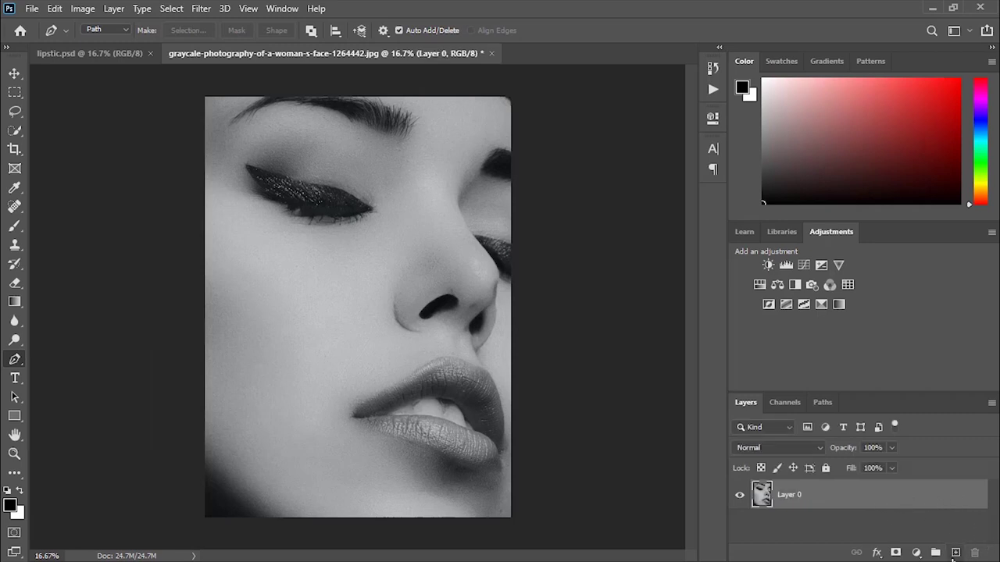
pyautogui.moveTo(921, 500)
pyautogui.mouseDown()
pyautogui.moveTo(954, 552)
pyautogui.moveTo(924, 509)
pyautogui.mouseUp()
pyautogui.hotkey('ctrl', 'j')
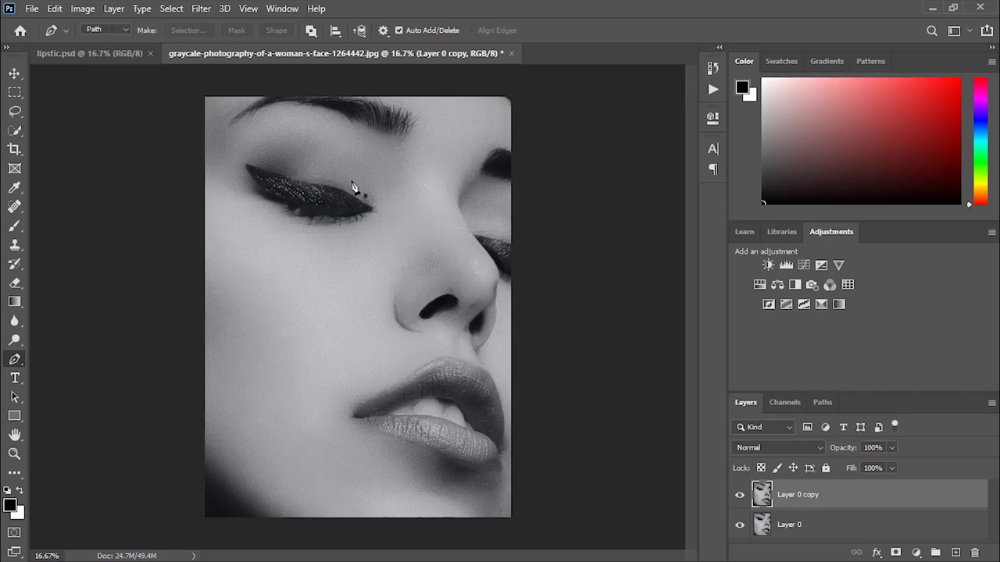
pyautogui.click(353, 418)
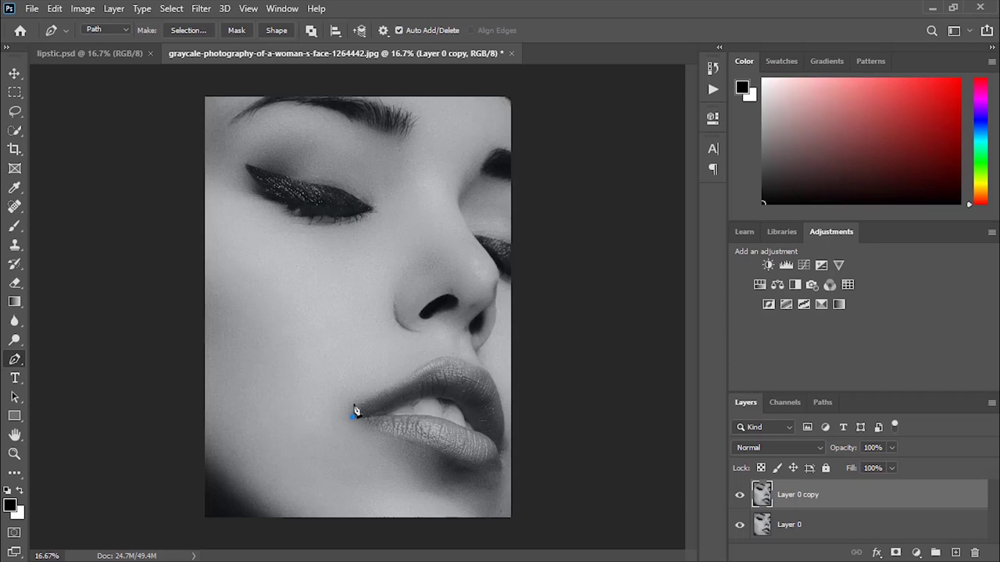
# Zoom in on the lips and place the first curved anchors along the upper lip's left edge.
pyautogui.hotkey('ctrl', '=')
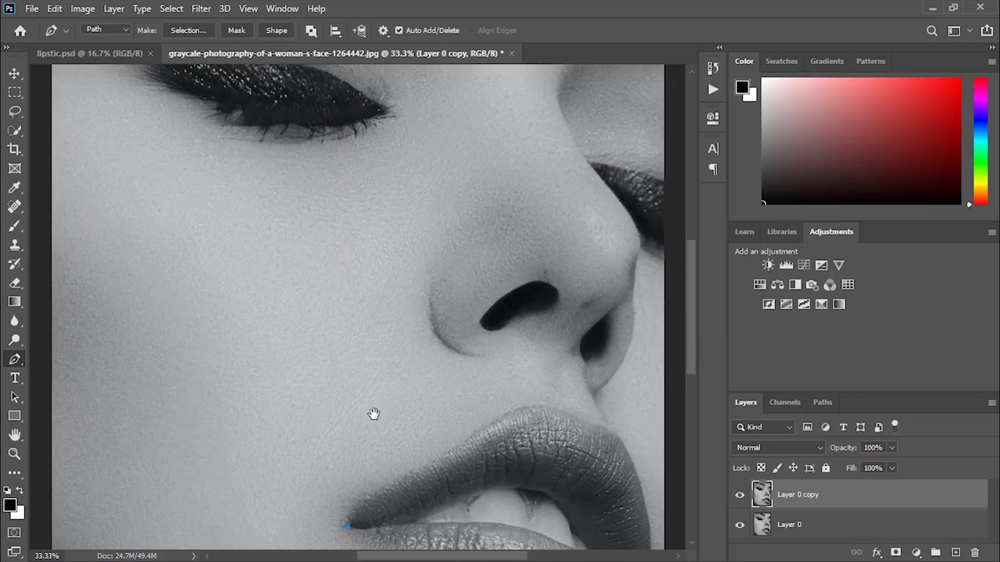
pyautogui.hotkey('ctrl', '=')
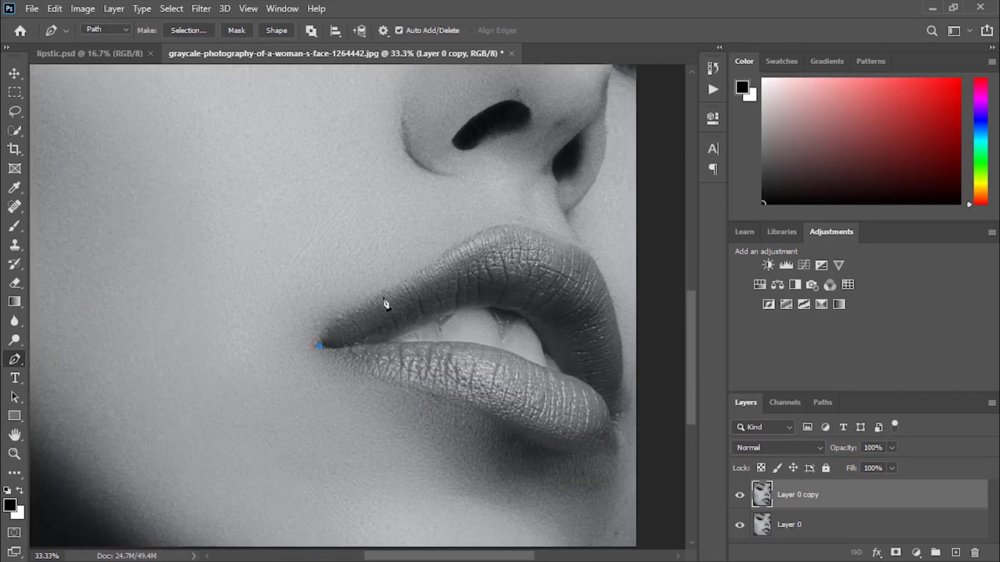
pyautogui.moveTo(362, 297); pyautogui.dragTo(400, 298)
pyautogui.hotkey('ctrl', 'z')
pyautogui.hotkey('ctrl', 'z')
pyautogui.click(368, 305)
pyautogui.hotkey('ctrl', 'z')
pyautogui.moveTo(356, 308)
pyautogui.mouseDown()
pyautogui.moveTo(380, 307)
pyautogui.moveTo(361, 307)
pyautogui.moveTo(370, 309)
pyautogui.mouseUp()
pyautogui.moveTo(374, 308); pyautogui.dragTo(376, 307)
pyautogui.hotkey('ctrl', 'z')
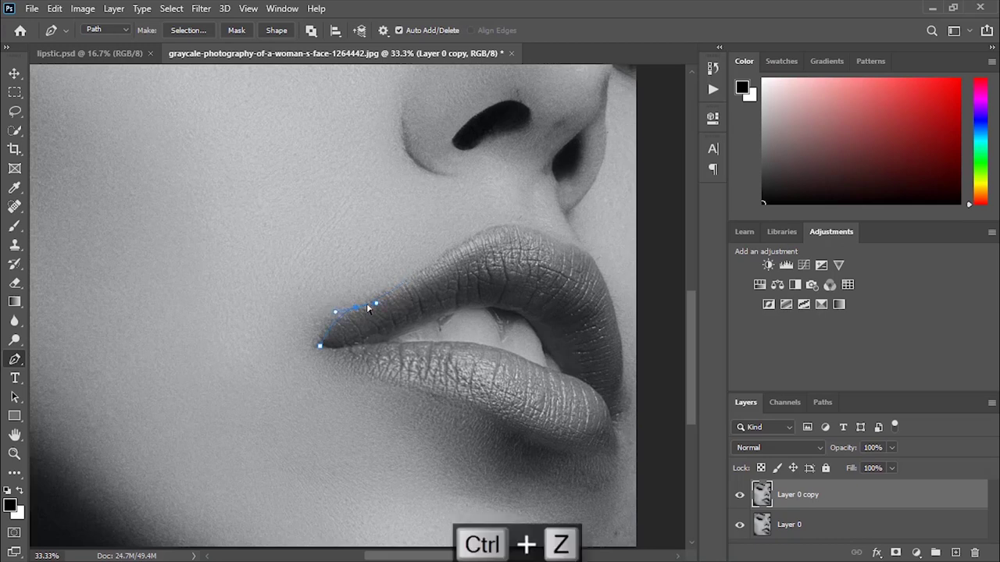
pyautogui.moveTo(367, 309); pyautogui.dragTo(376, 304)
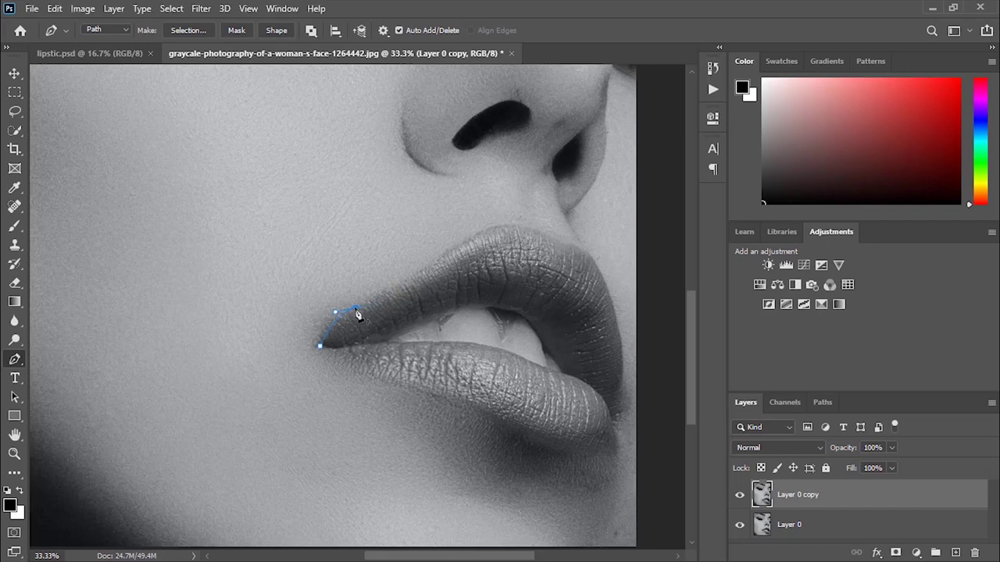
pyautogui.hotkey('ctrl', 'z')
# Continue curved anchors along the upper lip and around its peak.
pyautogui.keyDown('alt'); pyautogui.click(354, 309); pyautogui.keyUp('alt')
pyautogui.hotkey('ctrl', 'z')
pyautogui.moveTo(429, 268); pyautogui.dragTo(441, 264)
pyautogui.click(508, 228)
pyautogui.moveTo(509, 230); pyautogui.dragTo(531, 238)
pyautogui.moveTo(513, 261); pyautogui.dragTo(375, 301)
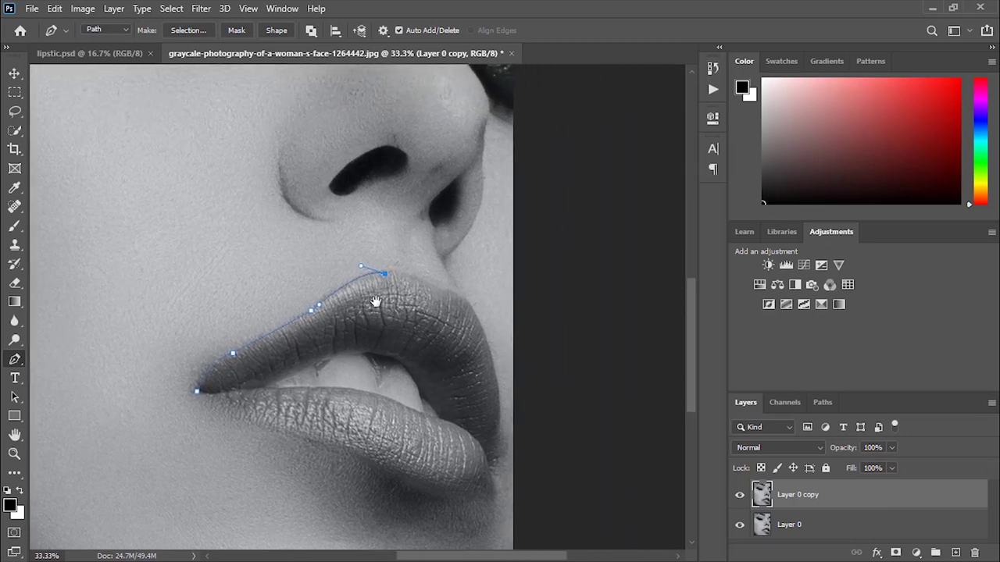
pyautogui.click(438, 291)
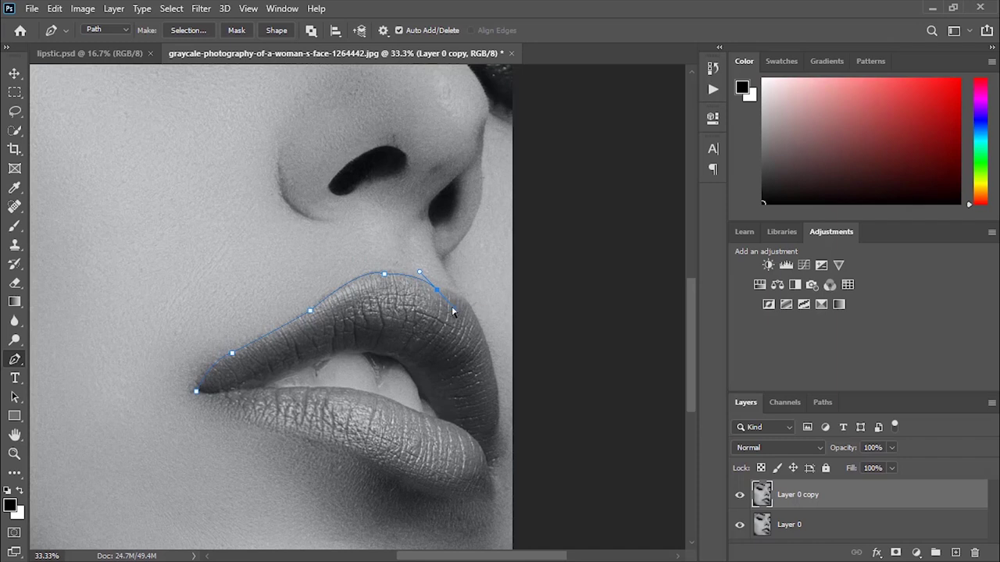
pyautogui.hotkey('ctrl', 'z')
# Carry the path past the upper lip's right end, down the right edge and onto the lower lip.
pyautogui.moveTo(384, 274); pyautogui.dragTo(391, 274)
pyautogui.moveTo(431, 287); pyautogui.dragTo(439, 298)
pyautogui.click(491, 358)
pyautogui.moveTo(491, 392); pyautogui.dragTo(510, 431)
pyautogui.click(493, 361)
pyautogui.moveTo(491, 470); pyautogui.dragTo(477, 512)
pyautogui.keyDown('alt'); pyautogui.click(491, 470); pyautogui.keyUp('alt')
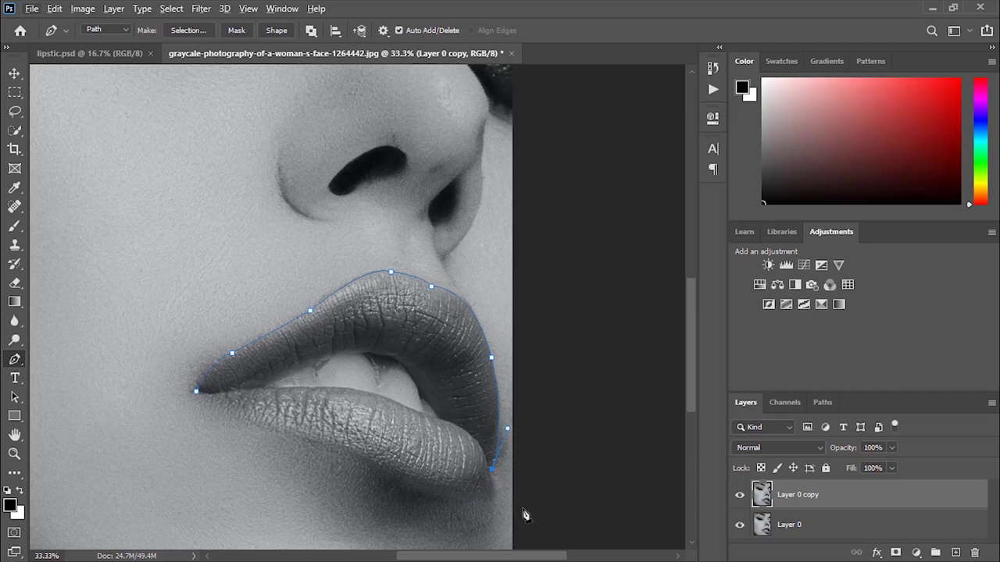
pyautogui.click(470, 497)
pyautogui.moveTo(472, 504); pyautogui.dragTo(474, 507)
# Trace the lower lip to its left end and close the path on the starting anchor.
pyautogui.moveTo(334, 445); pyautogui.dragTo(270, 408)
pyautogui.hotkey('ctrl', 'z')
pyautogui.moveTo(395, 471); pyautogui.dragTo(411, 494)
pyautogui.moveTo(282, 424); pyautogui.dragTo(252, 422)
pyautogui.click(196, 391)
pyautogui.click(196, 393)
# Fine-tune the lower lip curve and fit the whole image on screen.
pyautogui.click(407, 484)
pyautogui.moveTo(400, 483); pyautogui.dragTo(408, 492)
pyautogui.hotkey('ctrl', 'z')
pyautogui.keyDown('ctrl'); pyautogui.click(397, 476); pyautogui.keyUp('ctrl')
pyautogui.moveTo(414, 500); pyautogui.dragTo(412, 494)
pyautogui.hotkey('ctrl', '0')
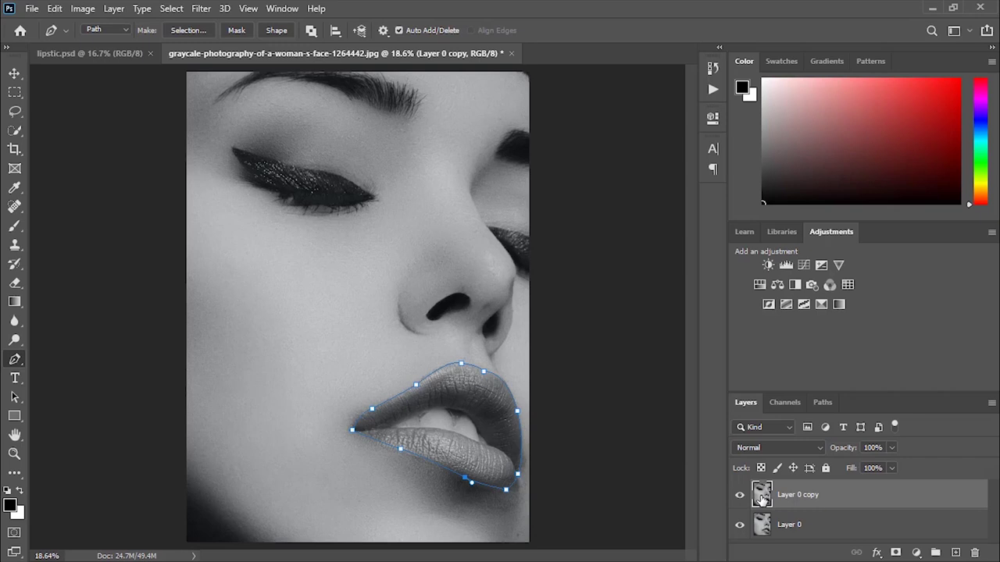
# Convert the closed lip path into a selection with 0 px feather.
pyautogui.rightClick(492, 381)
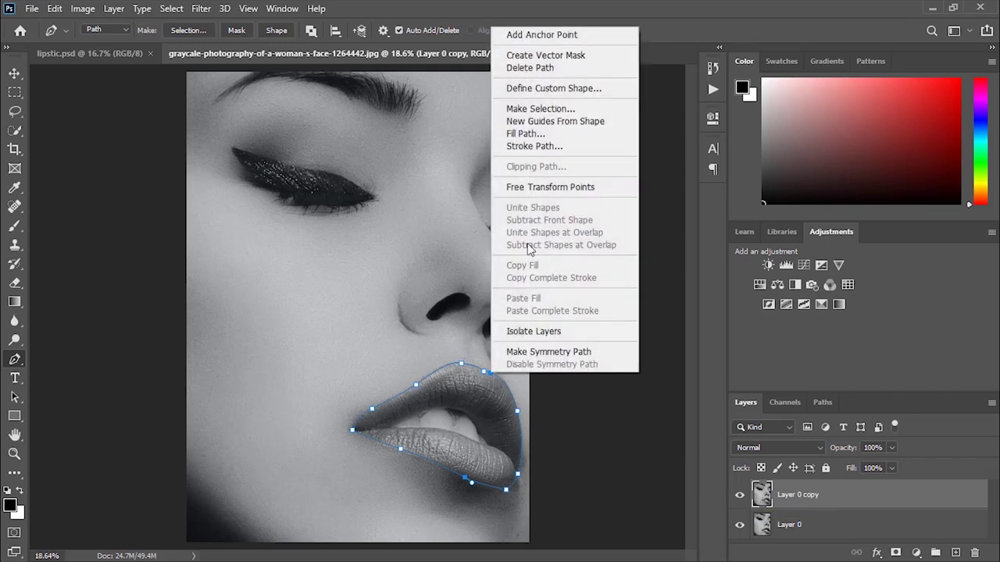
pyautogui.click(540, 109)
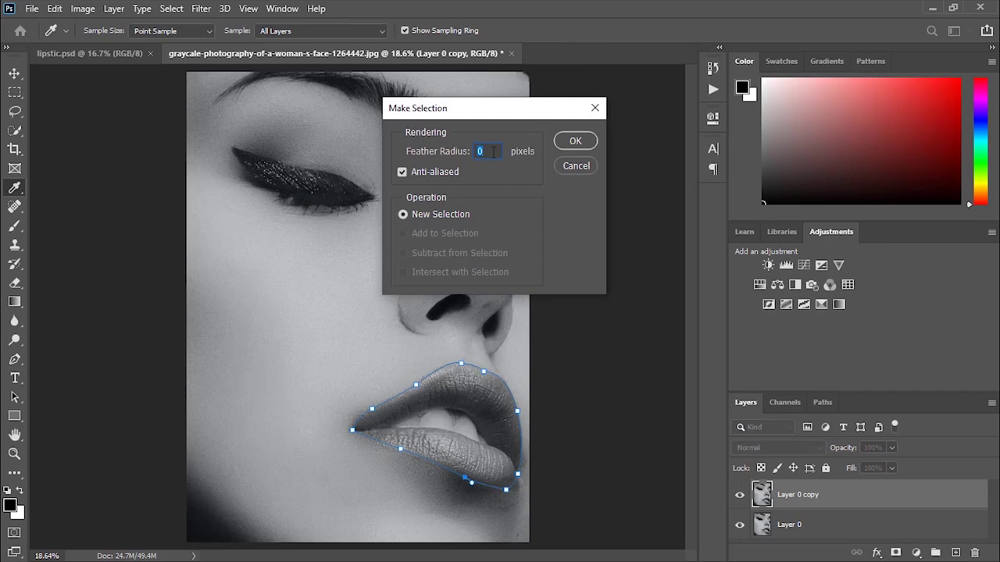
pyautogui.click(572, 142)
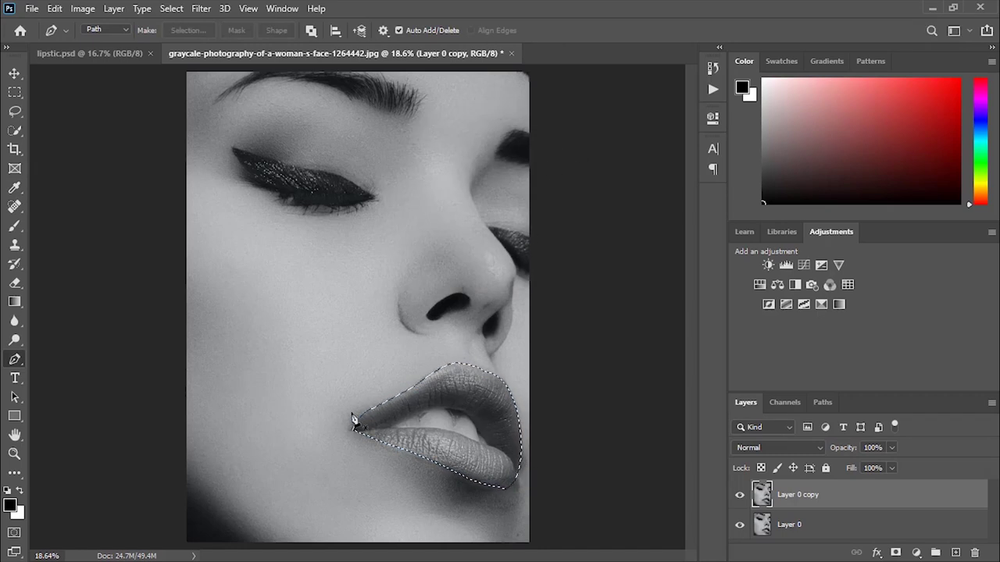
pyautogui.hotkey('ctrl', 'z')
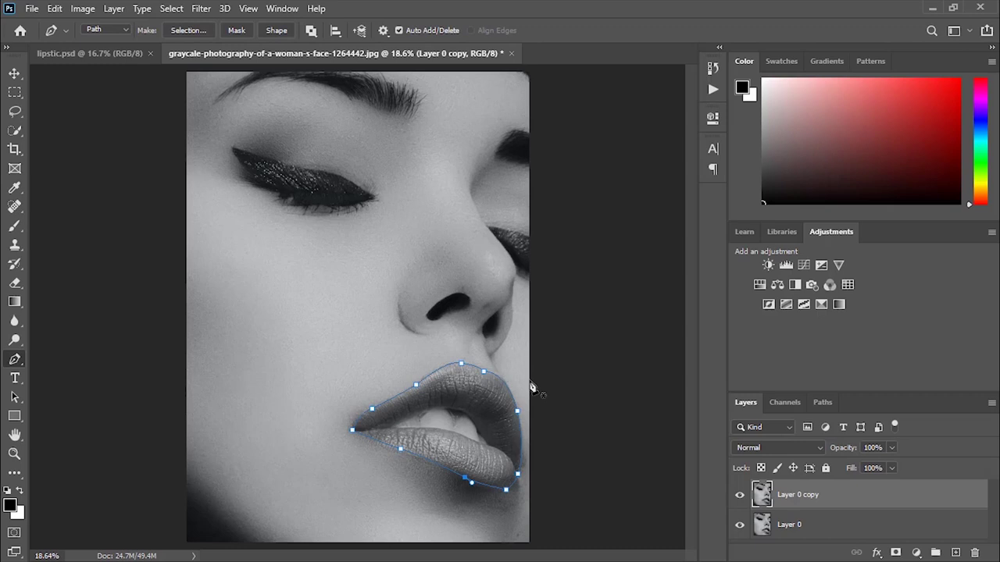
pyautogui.hotkey('ctrl', 'Return')
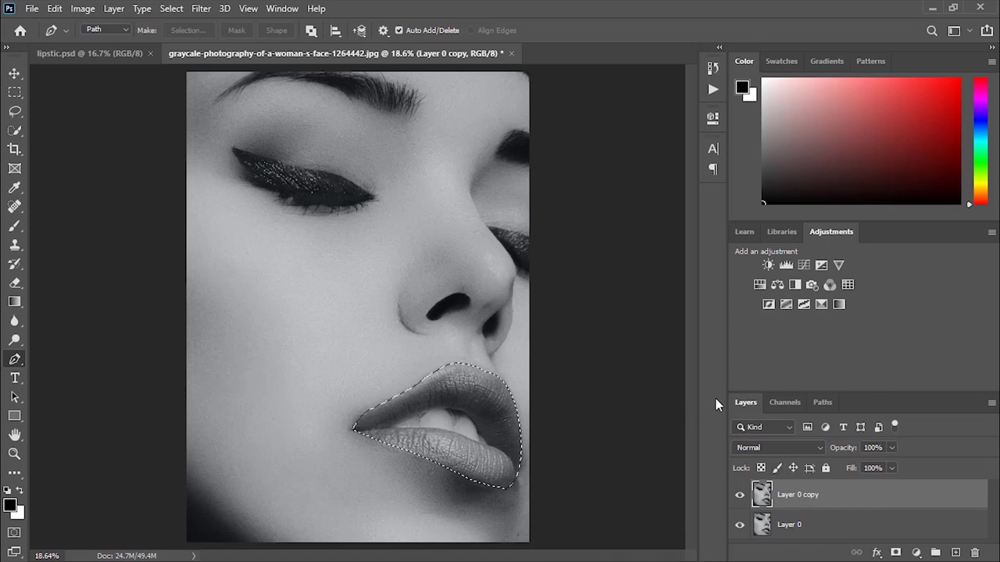
# Add a Hue/Saturation adjustment layer masked to the lips and enable Colorize at Hue 0, Saturation 25.
pyautogui.click(916, 553)
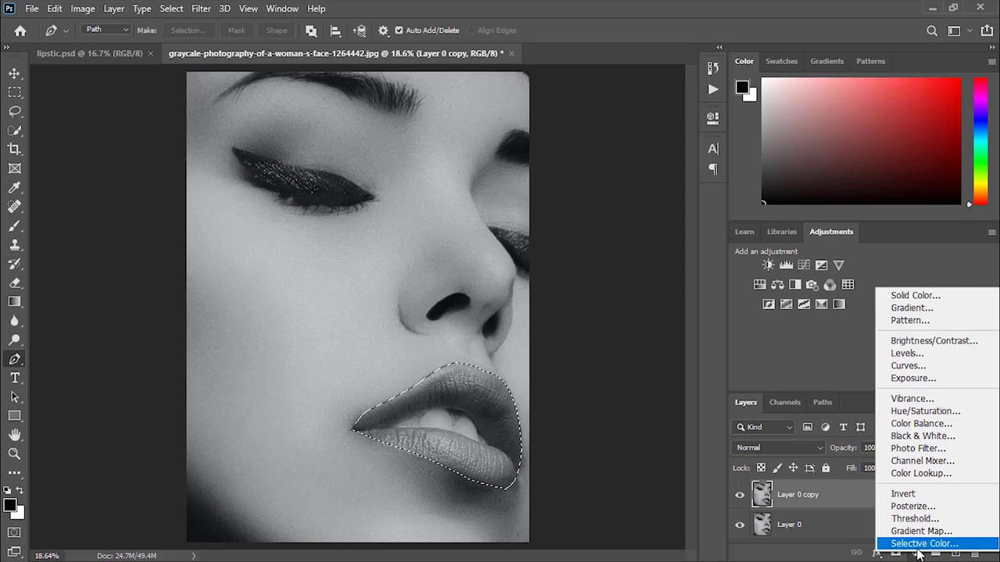
pyautogui.click(925, 411)
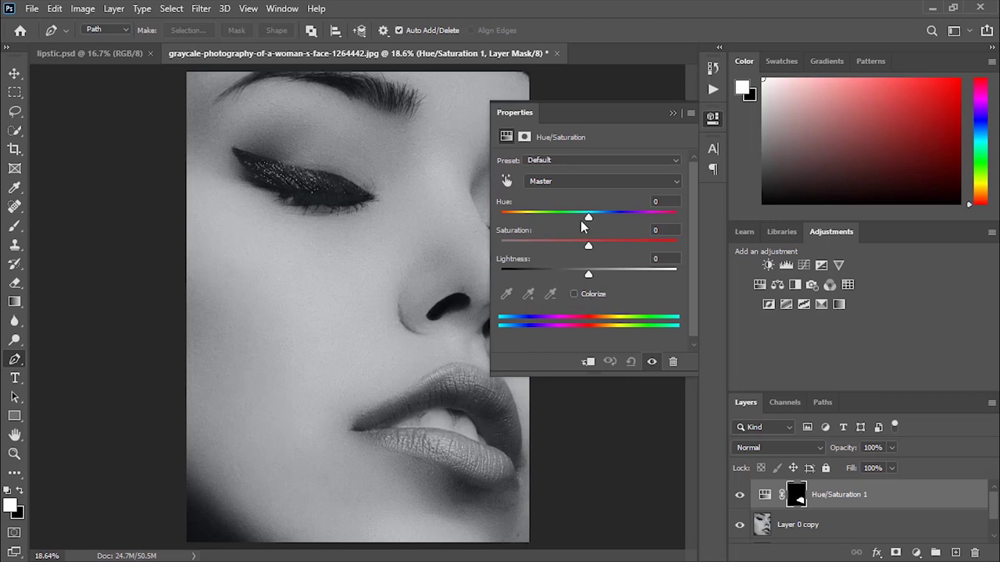
pyautogui.click(576, 294)
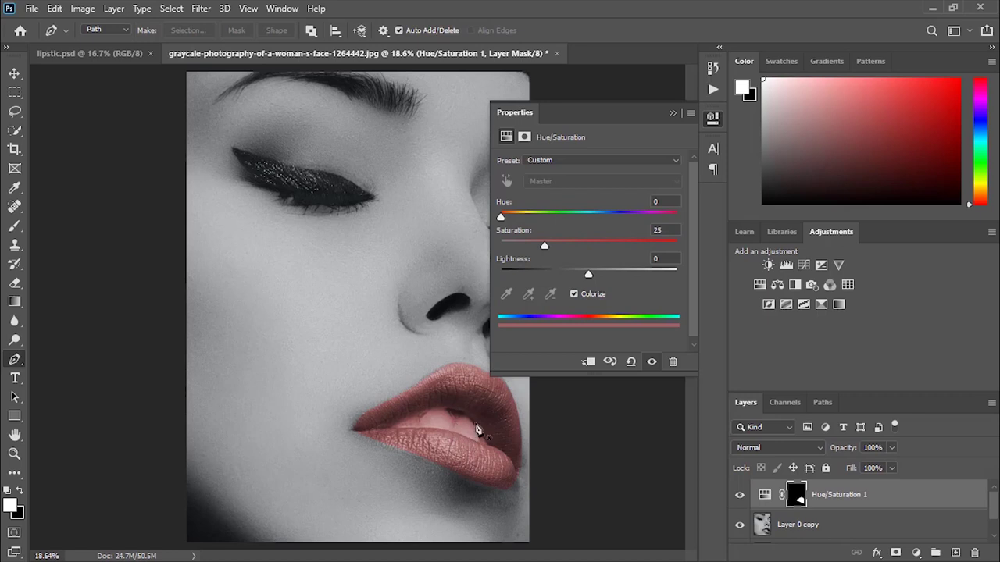
pyautogui.click(14, 226)
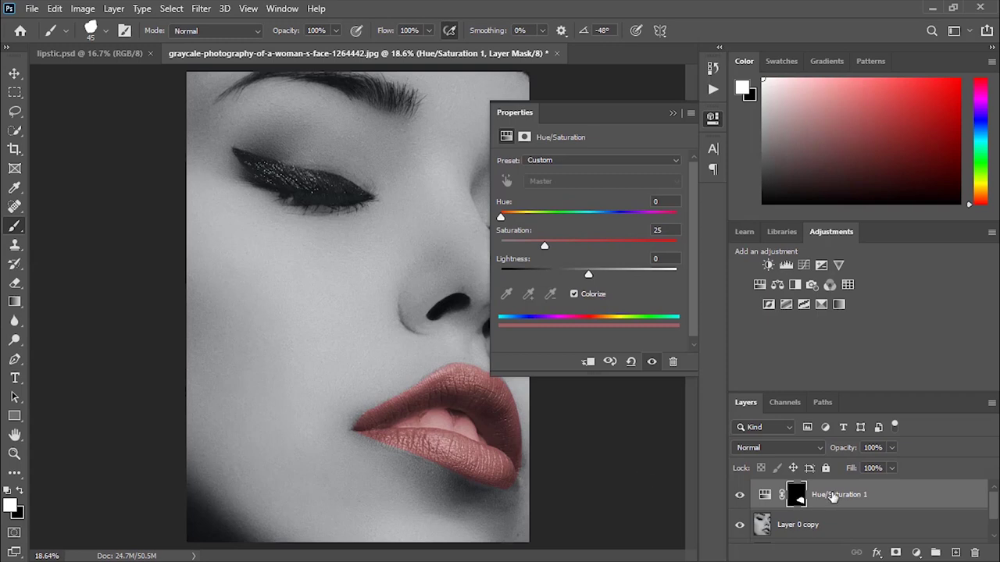
# Target the Hue/Saturation layer mask, make black the foreground color, and zoom in on the mouth.
pyautogui.click(795, 496)
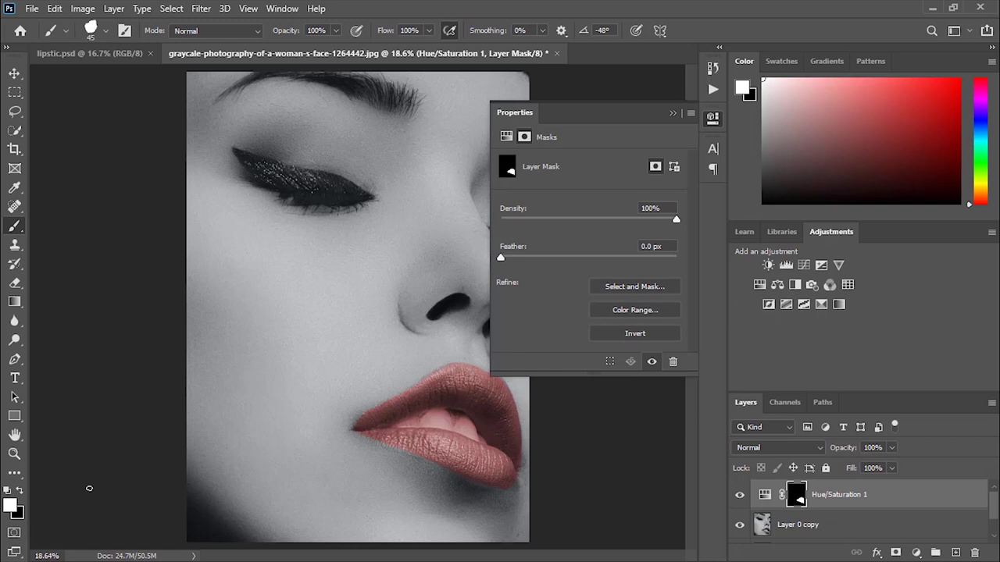
pyautogui.click(19, 515)
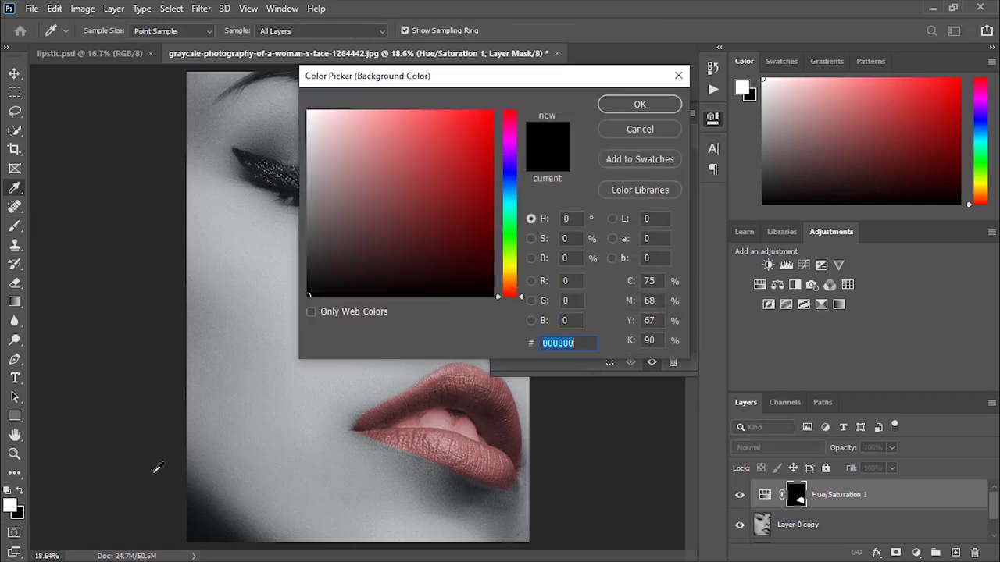
pyautogui.click(621, 130)
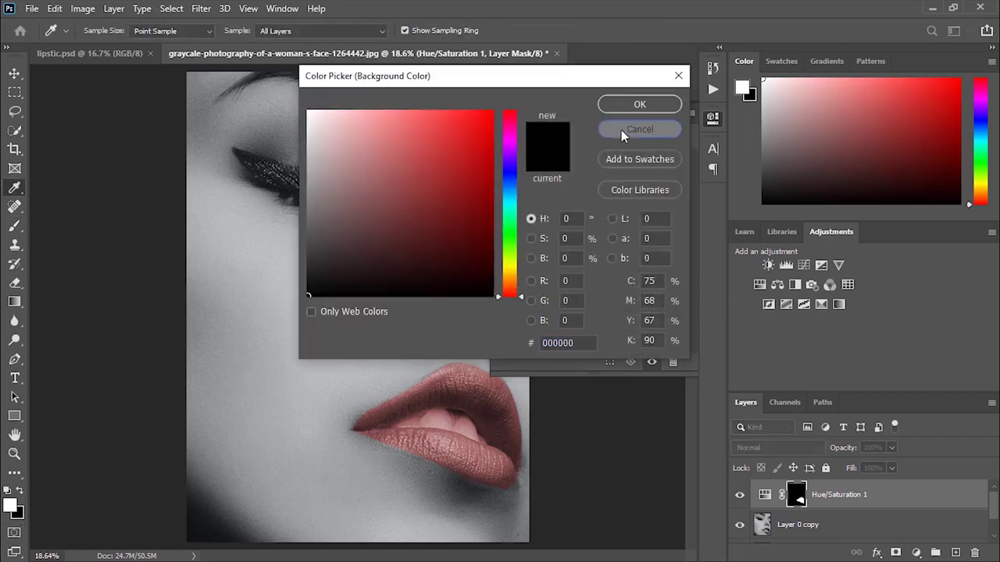
pyautogui.click(20, 490)
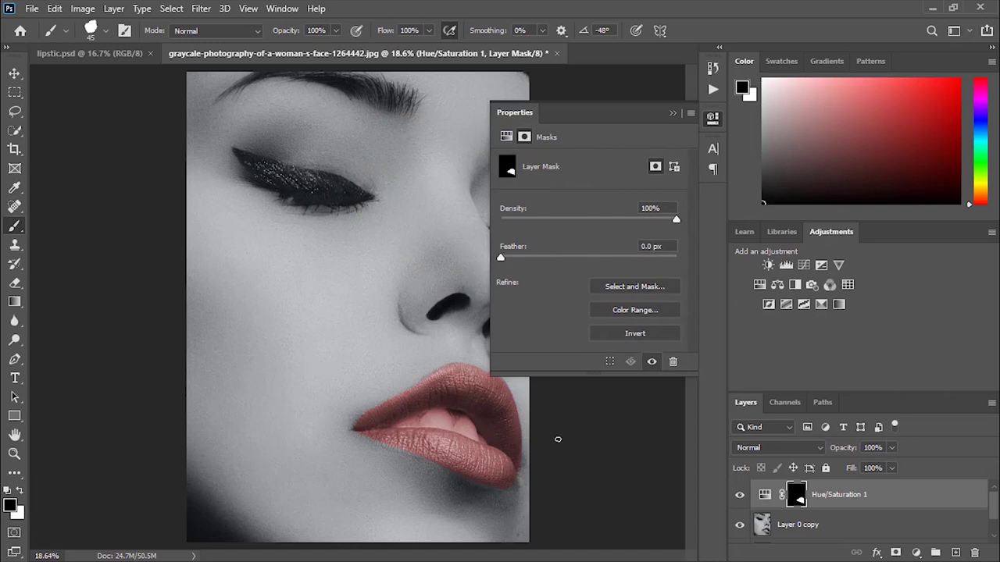
pyautogui.hotkey('ctrl', '=')
pyautogui.hotkey('ctrl', '=')
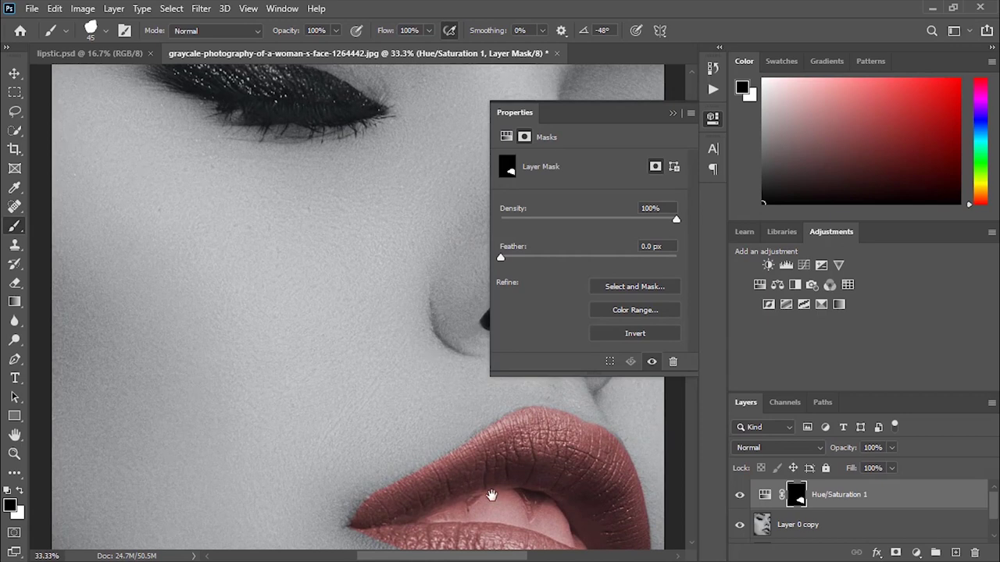
pyautogui.moveTo(495, 486); pyautogui.dragTo(332, 351)
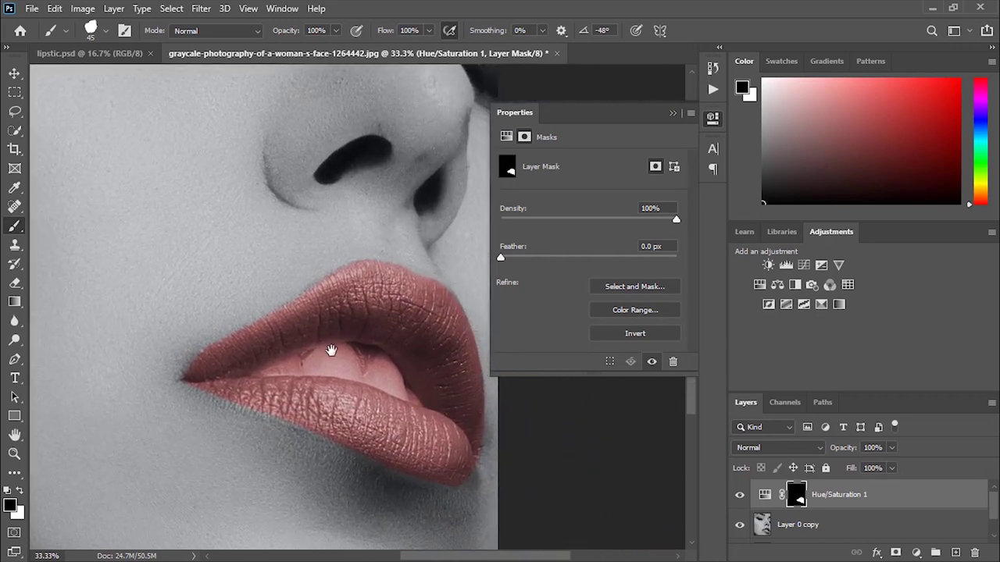
# Set up a soft round brush at 32% hardness, enlarged to 90 px.
pyautogui.click(673, 113)
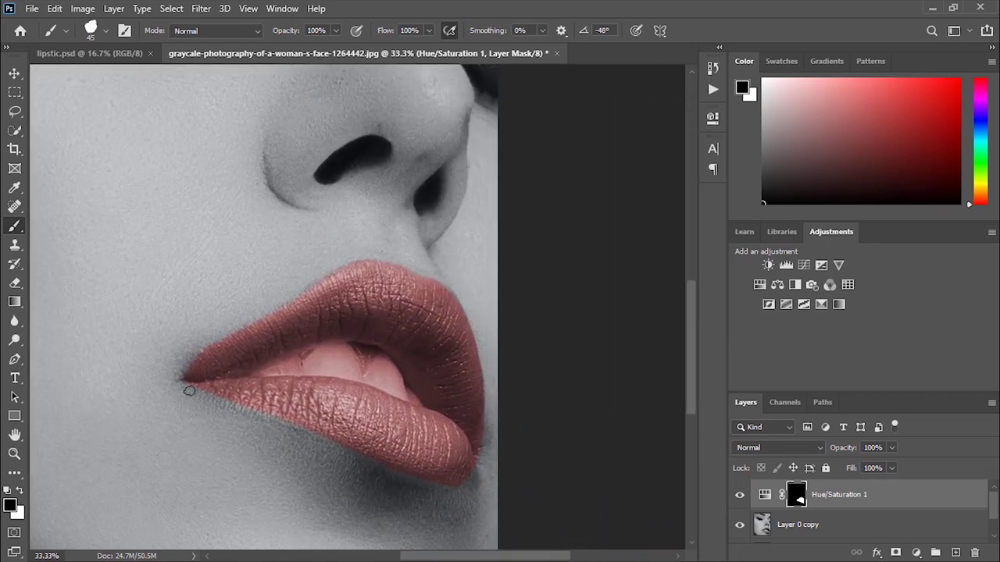
pyautogui.click(106, 31)
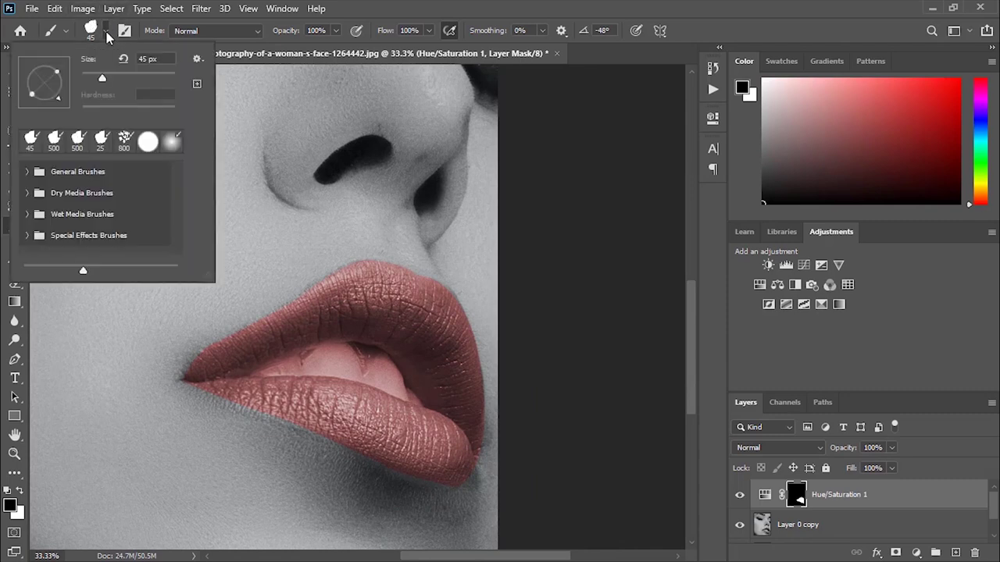
pyautogui.click(145, 143)
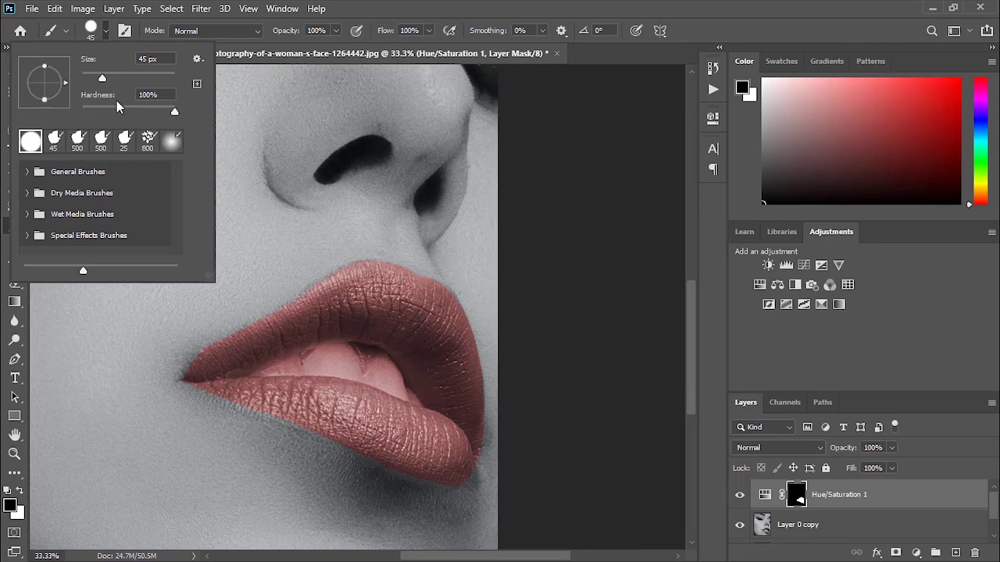
pyautogui.moveTo(171, 113); pyautogui.dragTo(112, 106)
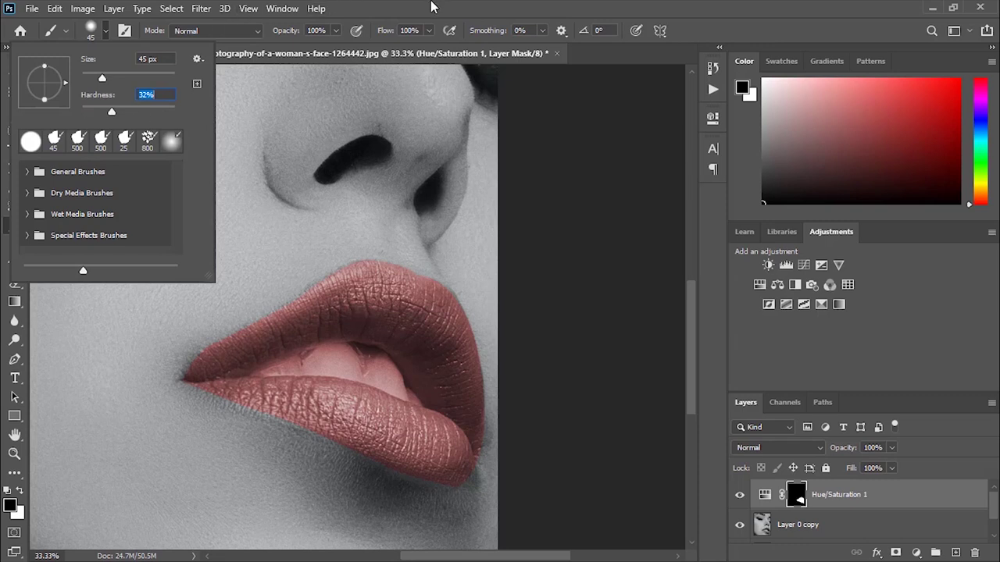
pyautogui.press('Return')
pyautogui.press(']')
pyautogui.press(']')
pyautogui.press(']')
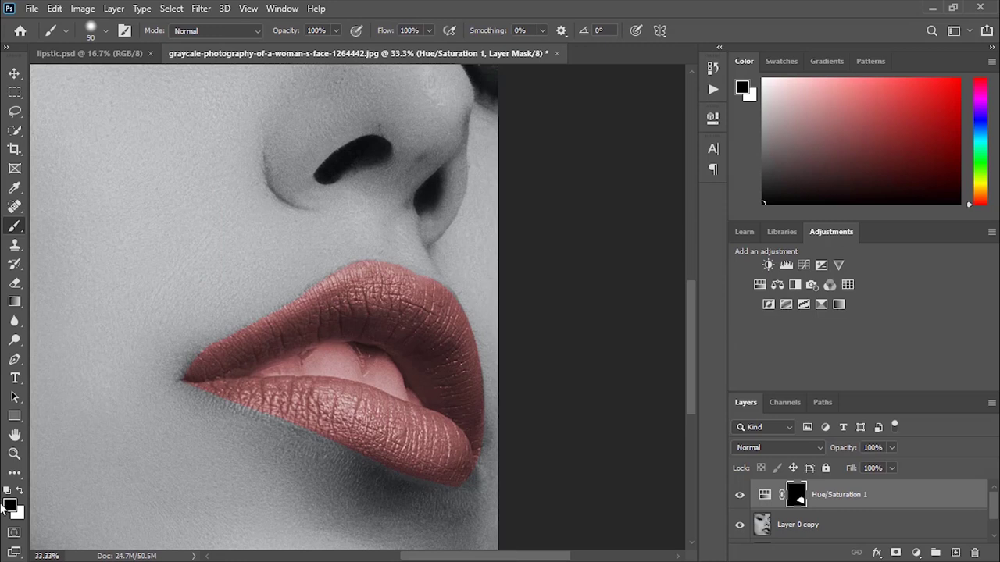
# Paint black on the mask over the tongue and teeth, varying brush size between 35 and 50 px.
pyautogui.moveTo(359, 368)
pyautogui.mouseDown()
pyautogui.moveTo(386, 375)
pyautogui.moveTo(333, 359)
pyautogui.moveTo(368, 358)
pyautogui.moveTo(389, 379)
pyautogui.moveTo(342, 361)
pyautogui.moveTo(301, 361)
pyautogui.moveTo(328, 353)
pyautogui.moveTo(266, 372)
pyautogui.moveTo(288, 368)
pyautogui.mouseUp()
pyautogui.press('[')
pyautogui.press('[')
pyautogui.press('[')
pyautogui.press('[')
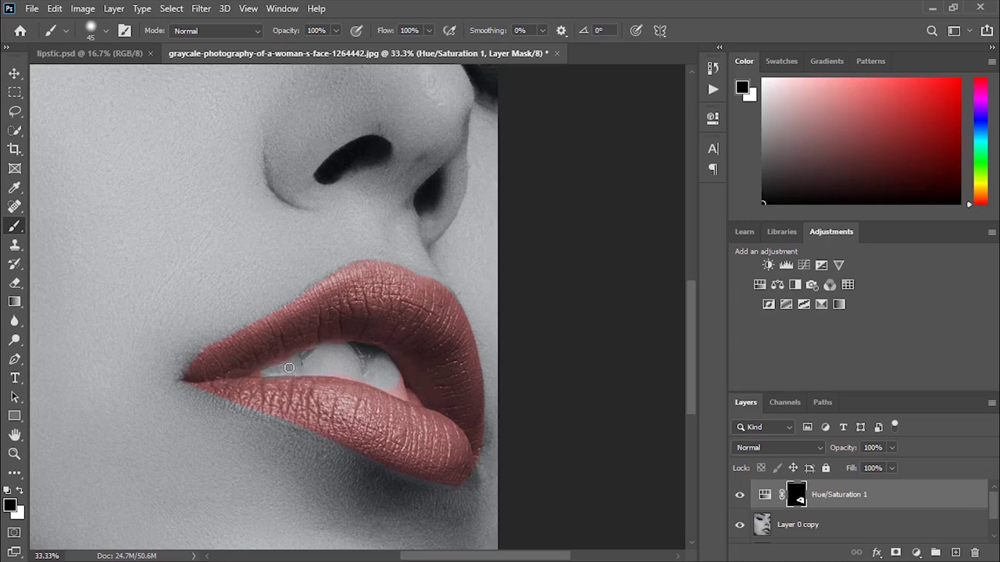
pyautogui.press('[')
pyautogui.click(105, 30)
pyautogui.click(106, 31)
pyautogui.moveTo(402, 394); pyautogui.dragTo(404, 390)
pyautogui.press(']')
pyautogui.press('[')
pyautogui.press('[')
# Fit the whole photo on screen and reopen the Hue/Saturation 1 properties.
pyautogui.hotkey('ctrl', '-')
pyautogui.hotkey('ctrl', '0')
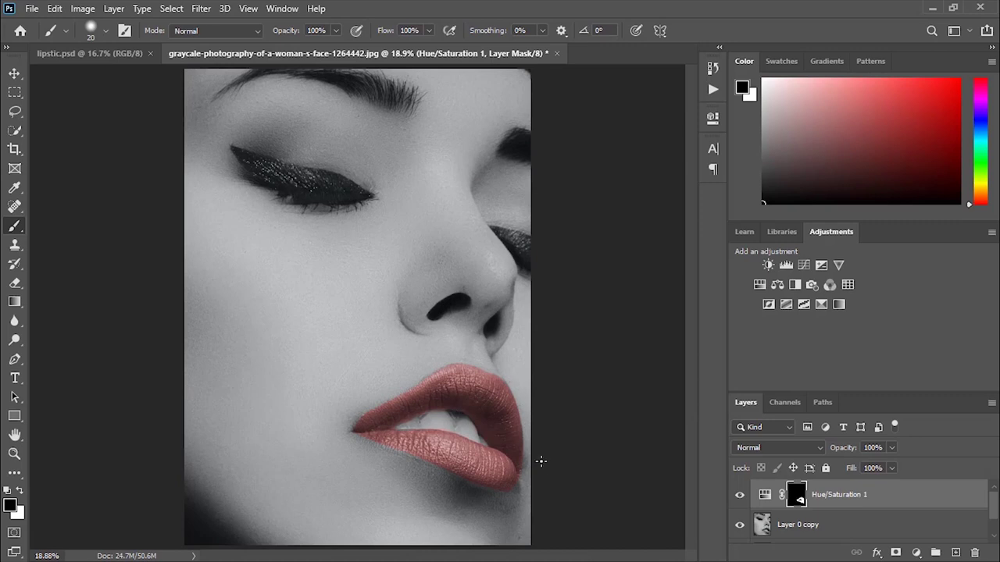
pyautogui.doubleClick(764, 497)
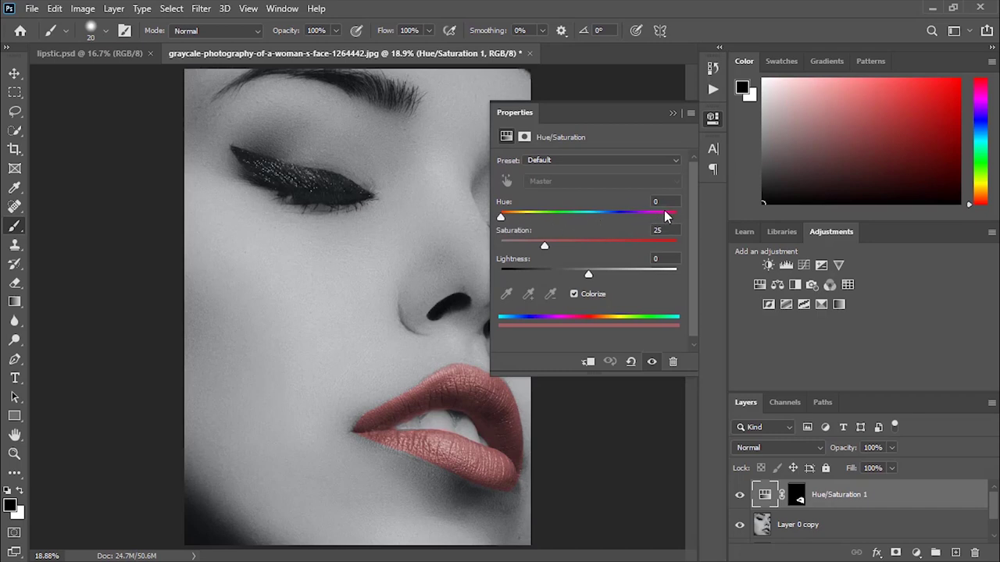
# After trying other hues, return Hue to red, then set Saturation 45 and Lightness -14.
pyautogui.moveTo(501, 217); pyautogui.dragTo(538, 219)
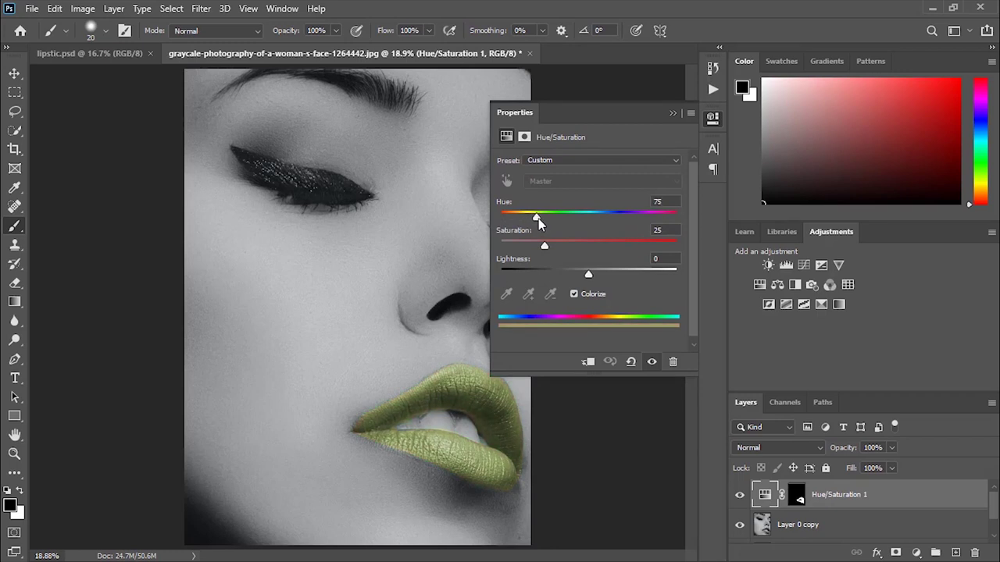
pyautogui.moveTo(591, 219); pyautogui.dragTo(631, 215)
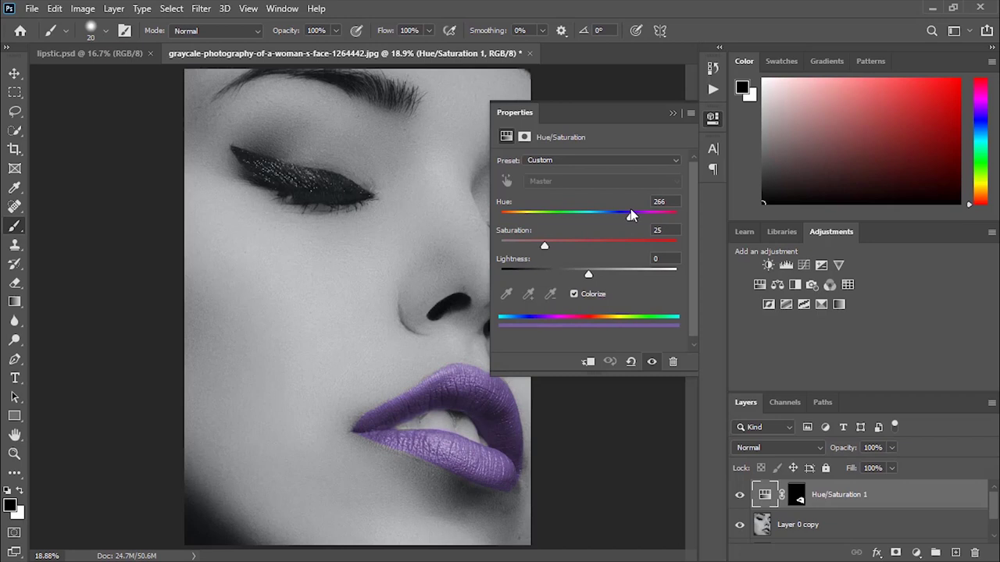
pyautogui.moveTo(631, 216); pyautogui.dragTo(490, 218)
pyautogui.moveTo(546, 247); pyautogui.dragTo(577, 277)
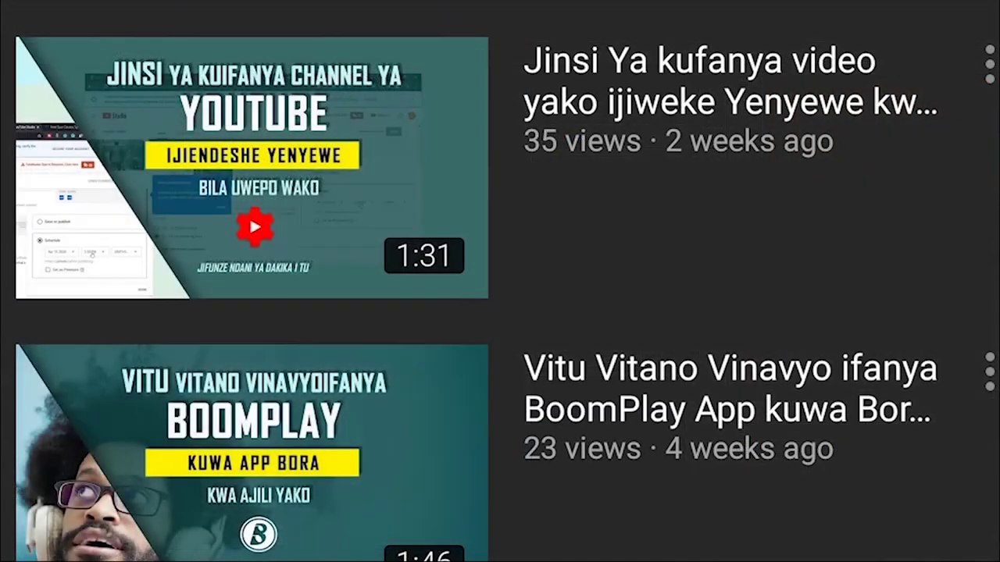
# Scroll down the EGV Production uploads and back up to the channel header.
pyautogui.scroll(-4, 722, 344)
pyautogui.scroll(-5, 722, 344)
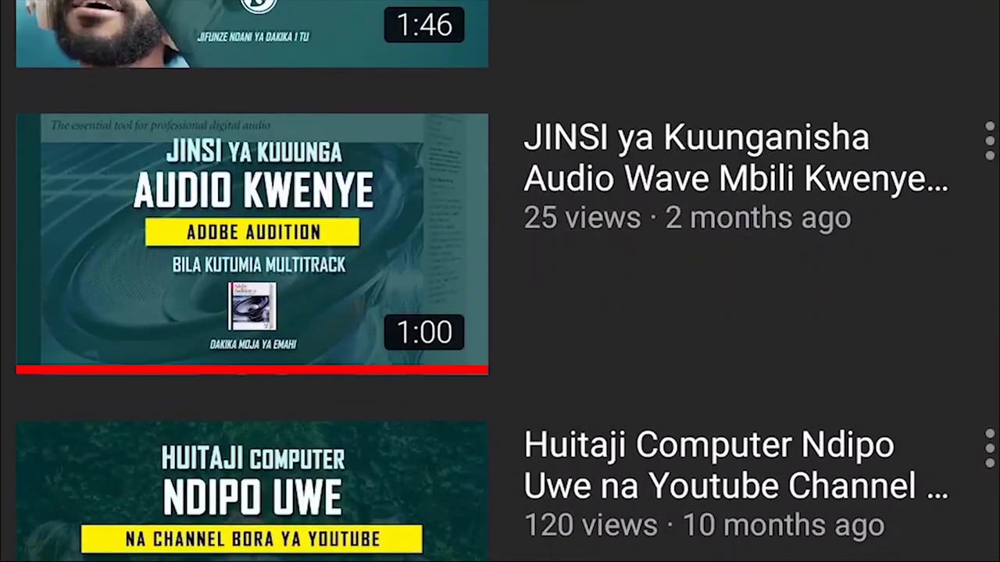
pyautogui.scroll(10, 737, 529)
pyautogui.scroll(3, 500, 313)
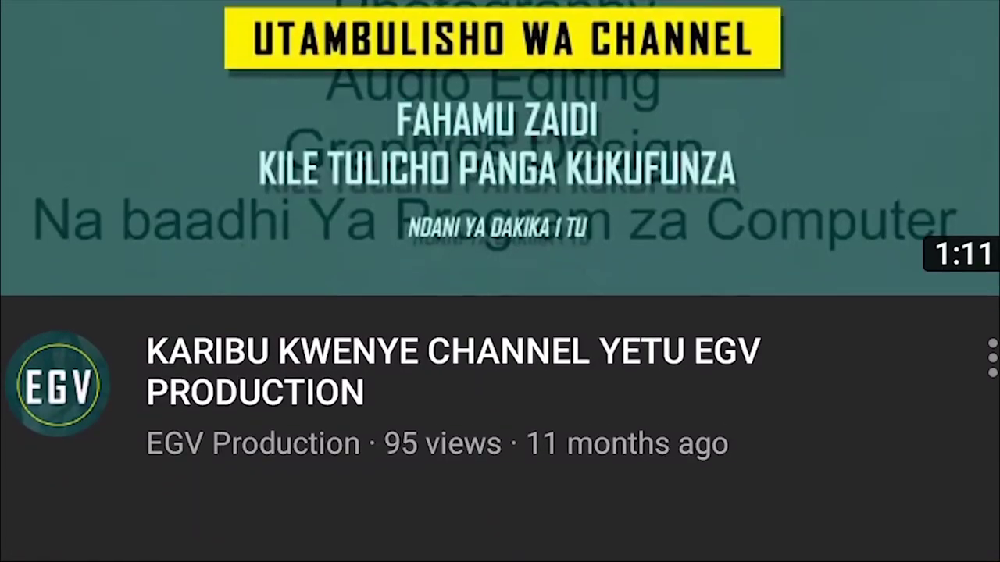
pyautogui.scroll(3, 500, 312)
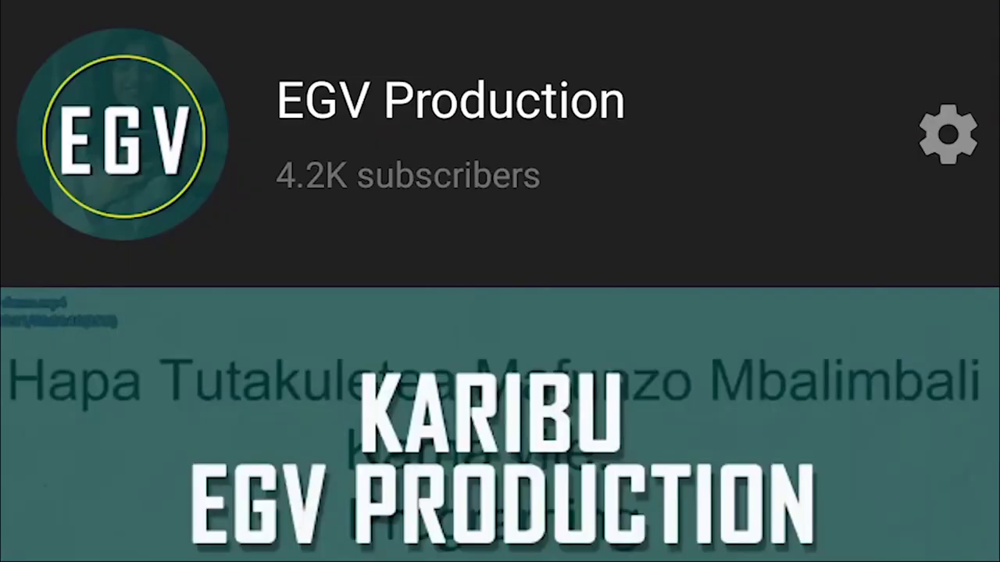